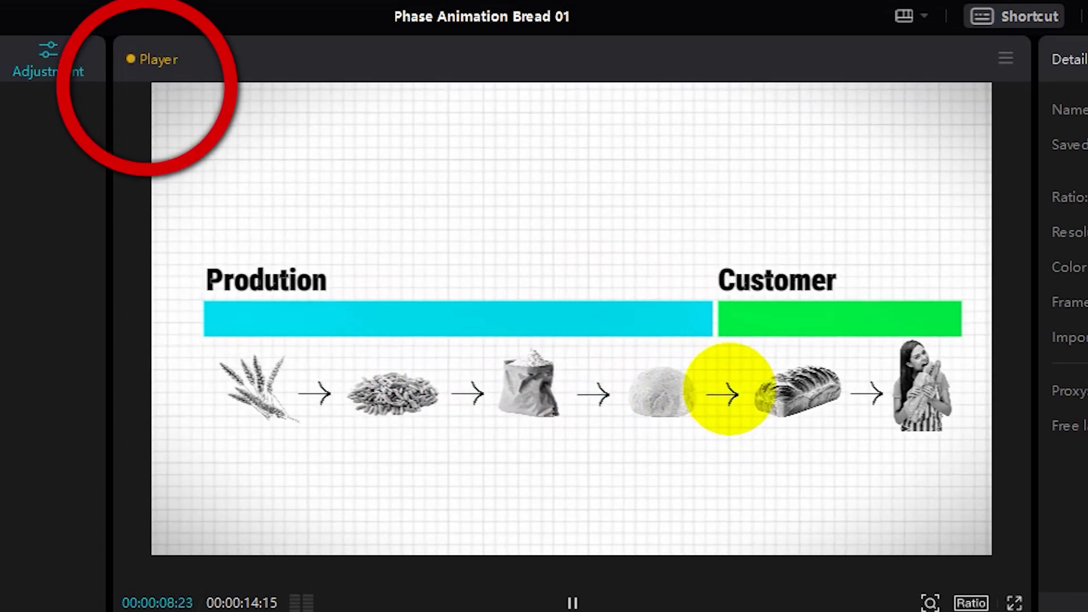
# Pause the bread-production animation preview in Phase Animation Bread 01.
pyautogui.press('space')
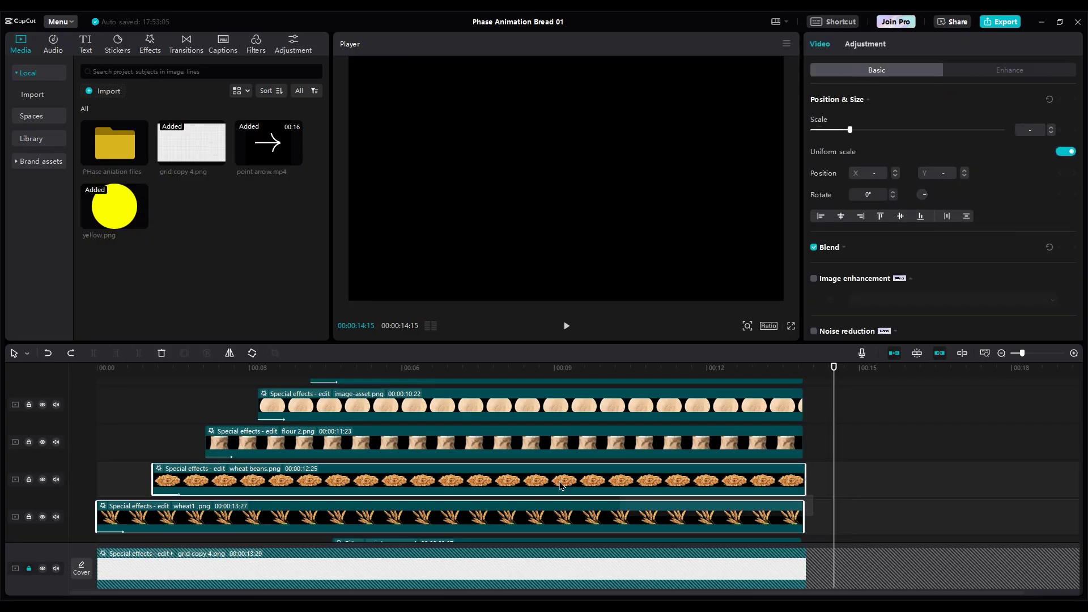
pyautogui.scroll(5, 381, 411)
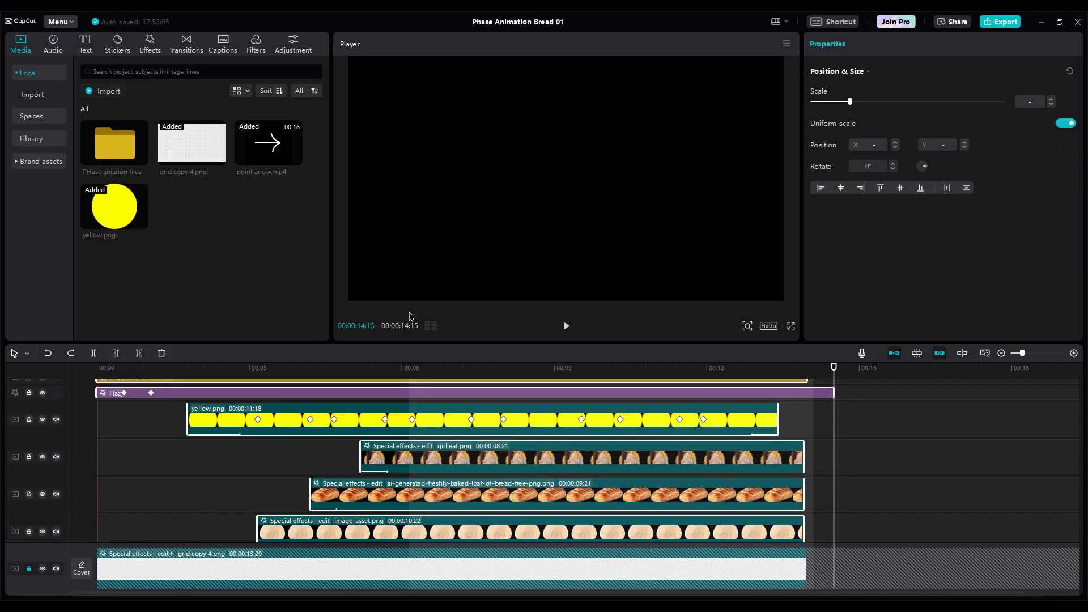
# Merge the special-effects image clips into Compound clip2 and start pre-processing it.
pyautogui.rightClick(386, 531)
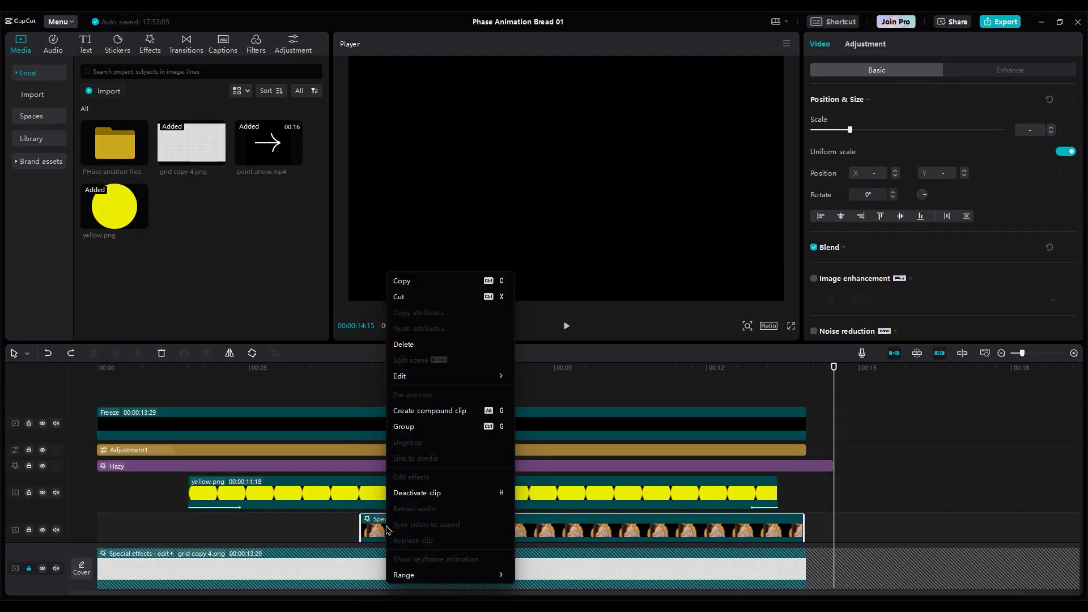
pyautogui.click(422, 412)
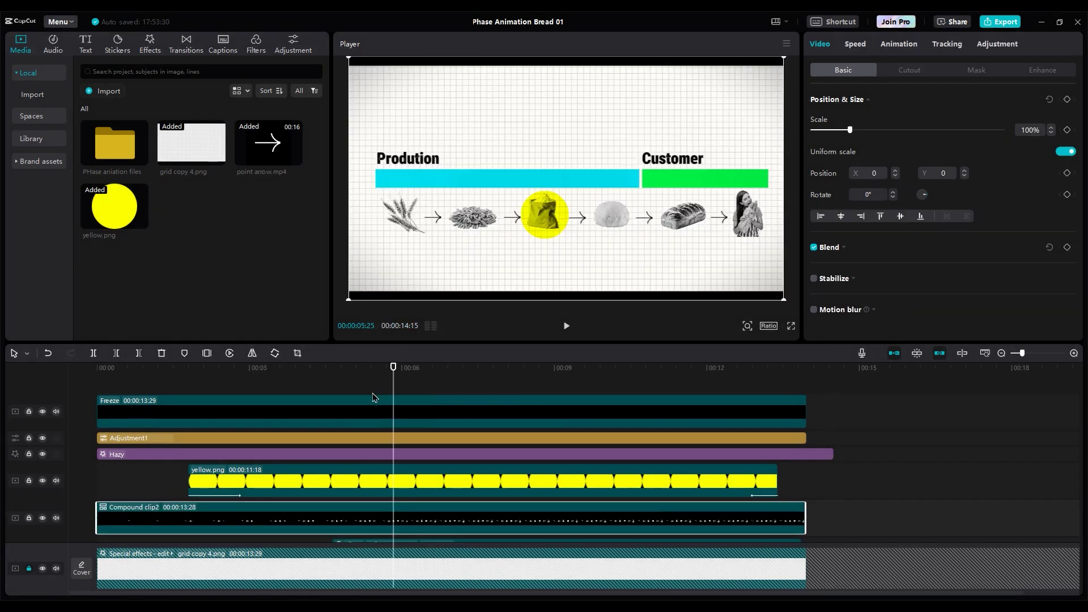
pyautogui.rightClick(348, 518)
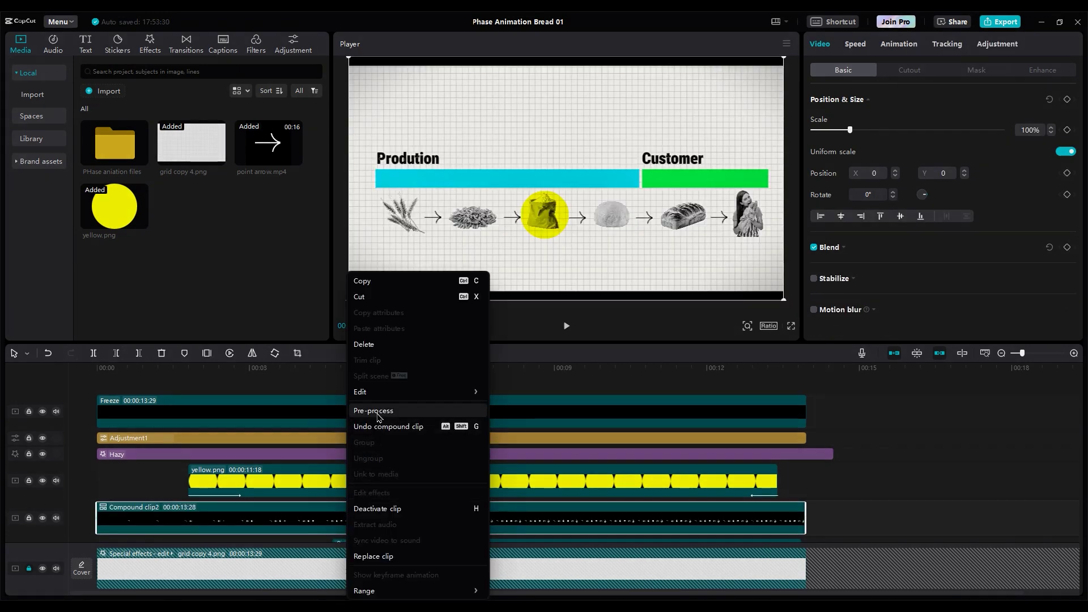
pyautogui.click(379, 412)
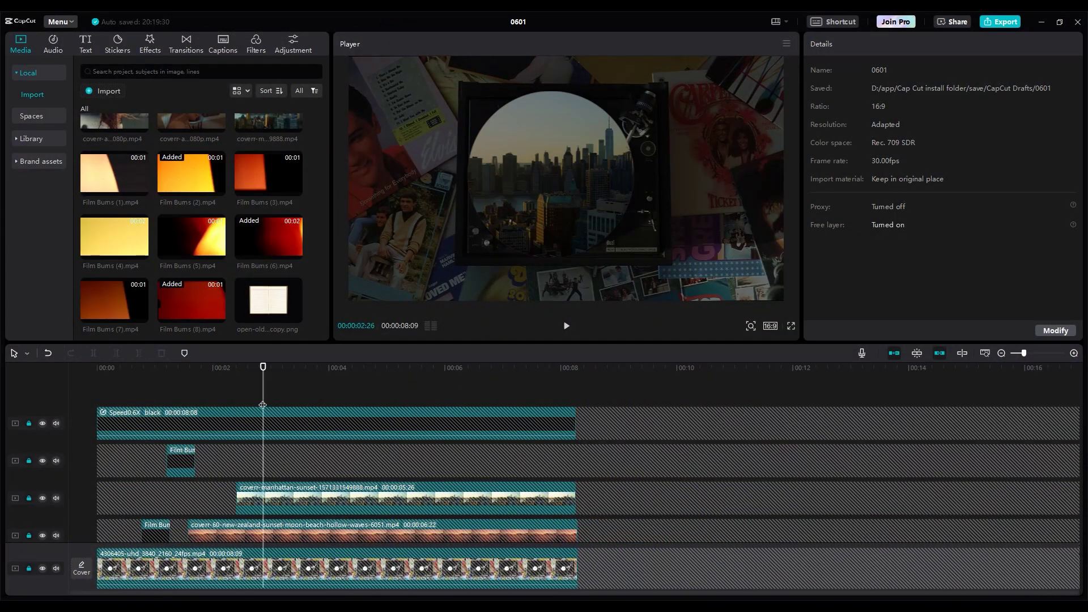
# Place the open-notebook PNG on a new top track at 00:00 and lengthen it slightly.
pyautogui.moveTo(229, 371); pyautogui.dragTo(97, 369)
pyautogui.press('space')
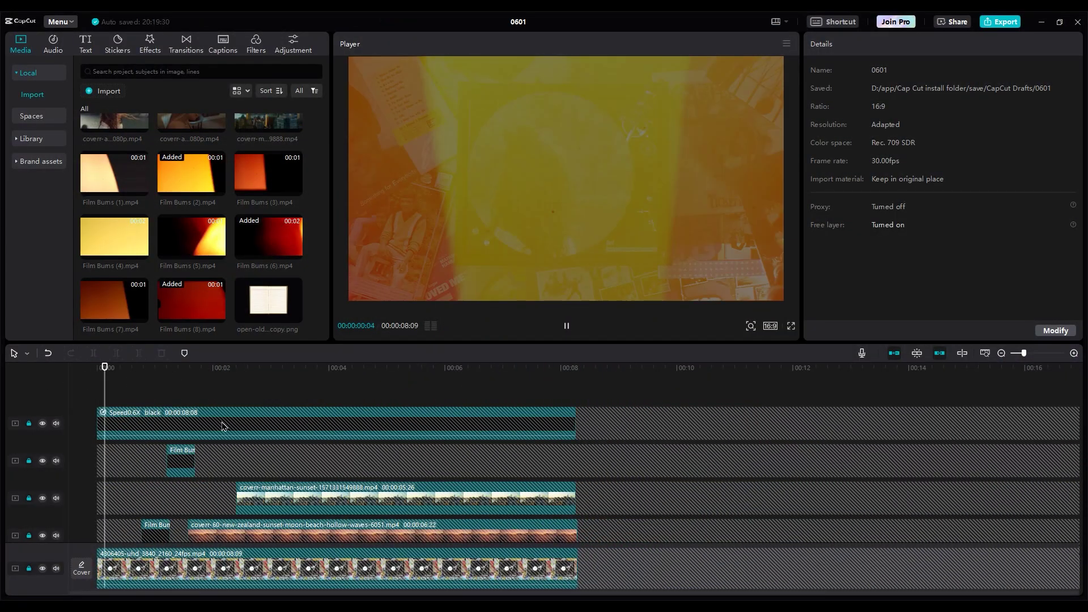
pyautogui.scroll(-1, 249, 425)
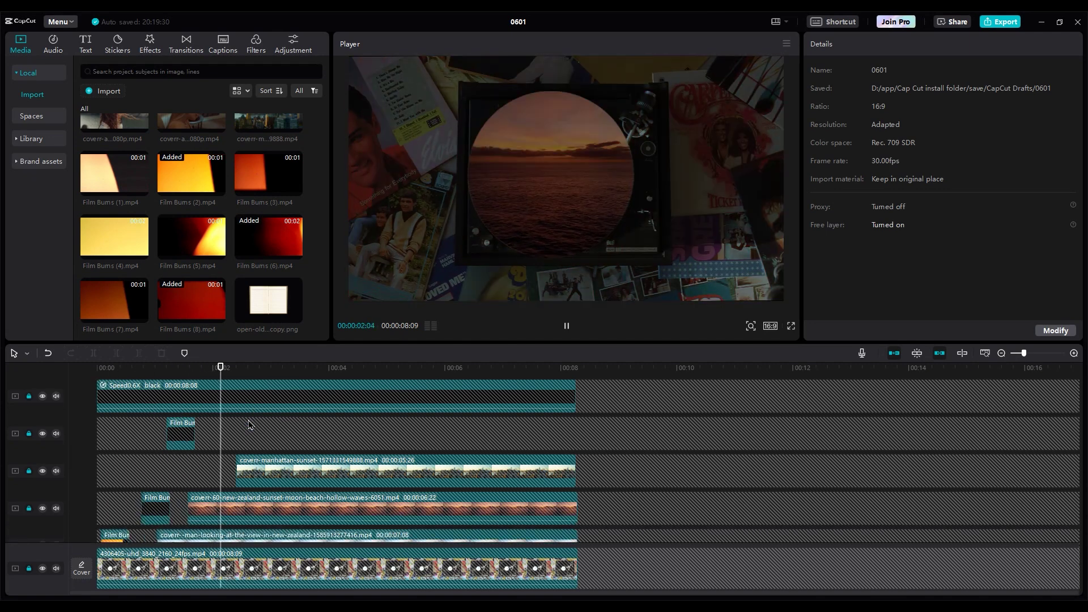
pyautogui.scroll(1, 276, 456)
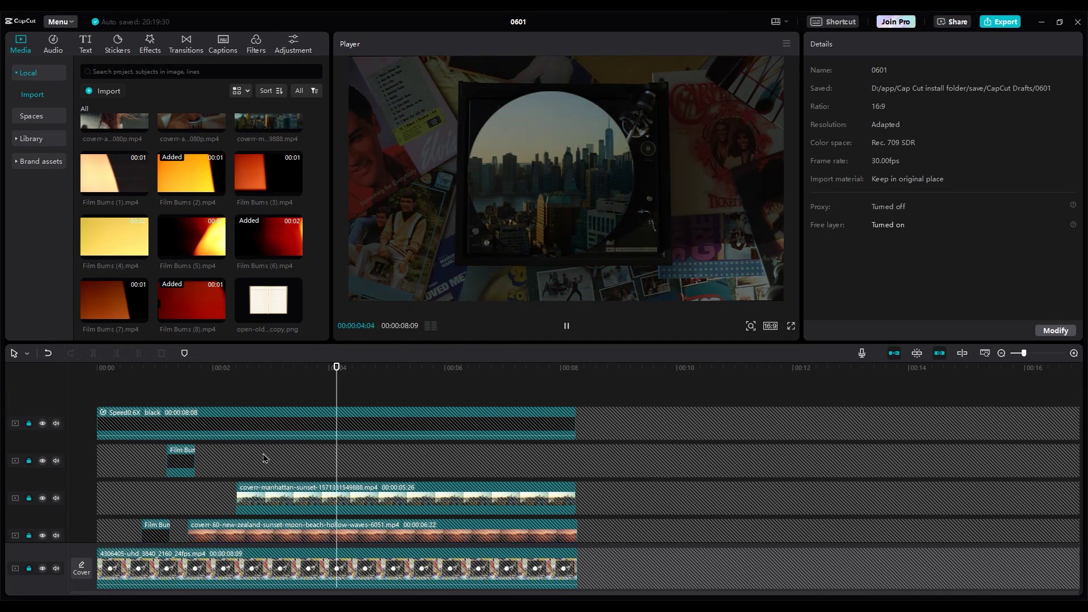
pyautogui.moveTo(239, 341); pyautogui.dragTo(107, 407)
pyautogui.moveTo(387, 423); pyautogui.dragTo(418, 422)
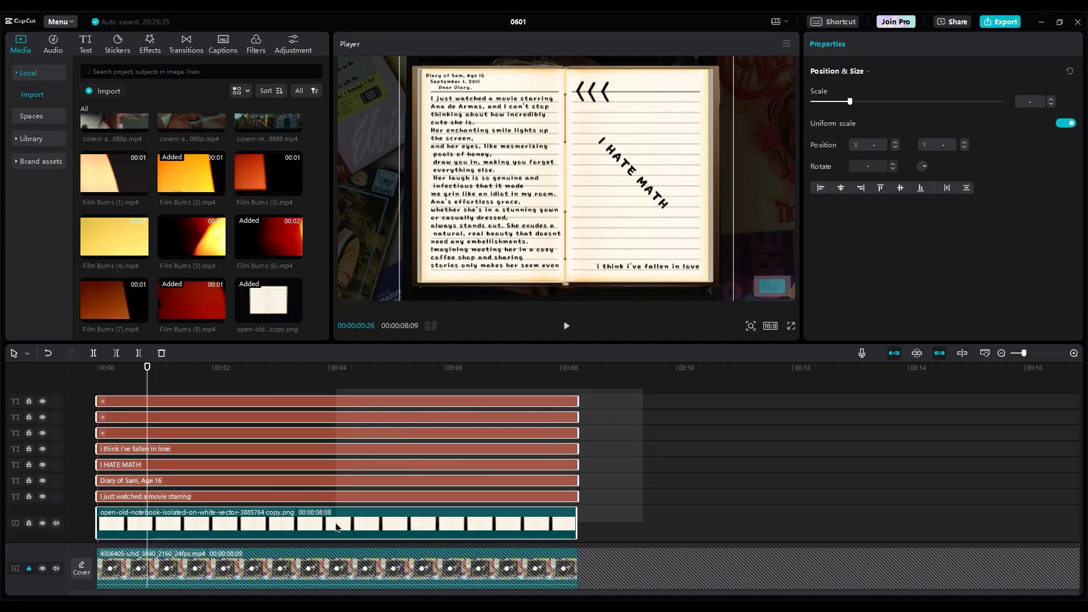
# Combine the diary text layers and notebook image into a single compound clip.
pyautogui.scroll(-3, 199, 460)
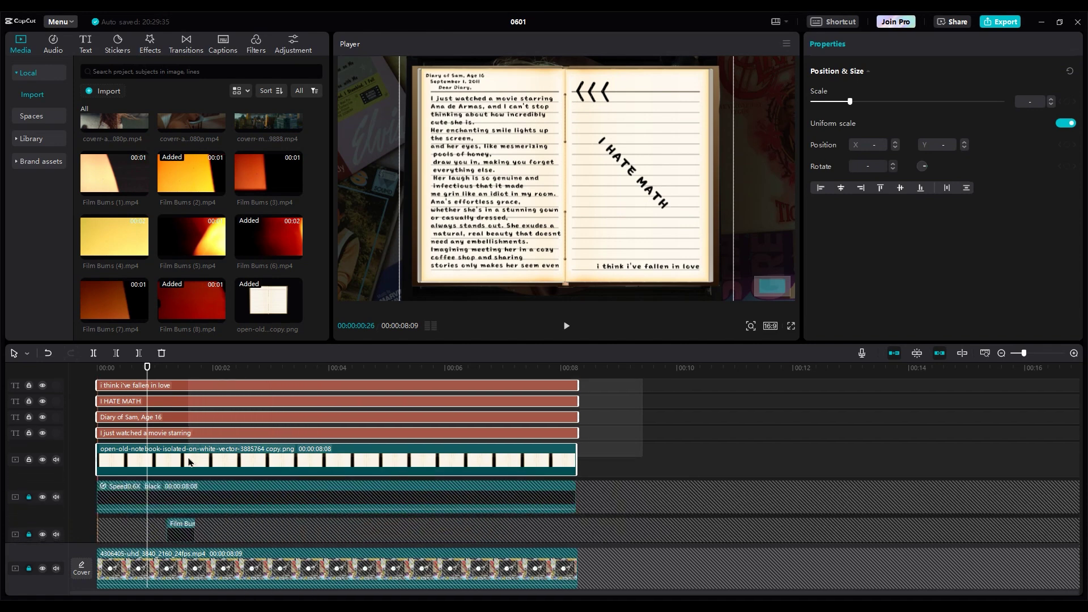
pyautogui.rightClick(189, 462)
pyautogui.click(216, 513)
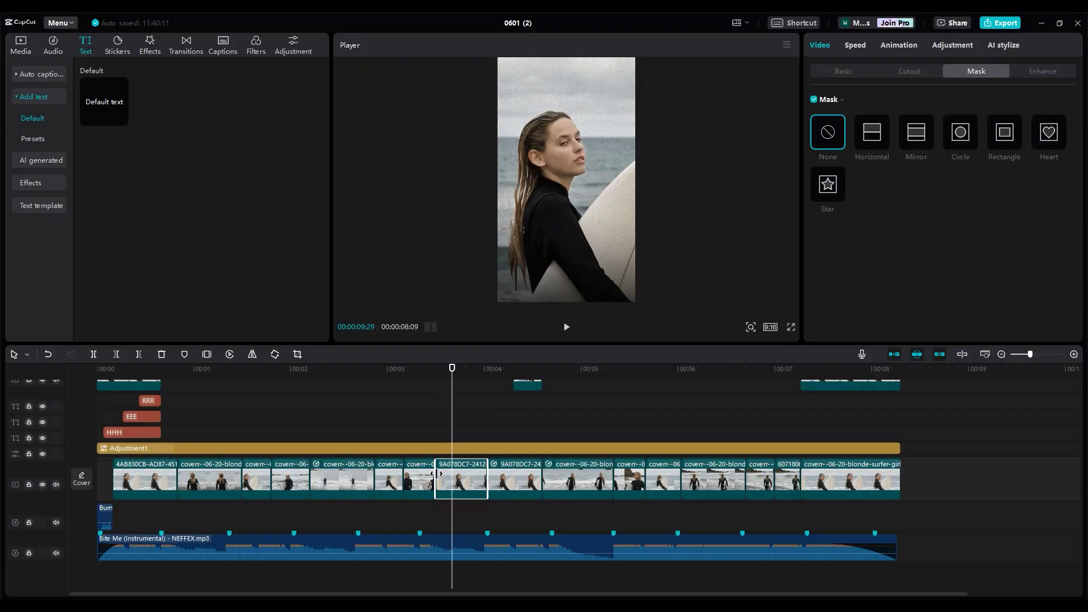
pyautogui.hotkey('ctrl', 'z')
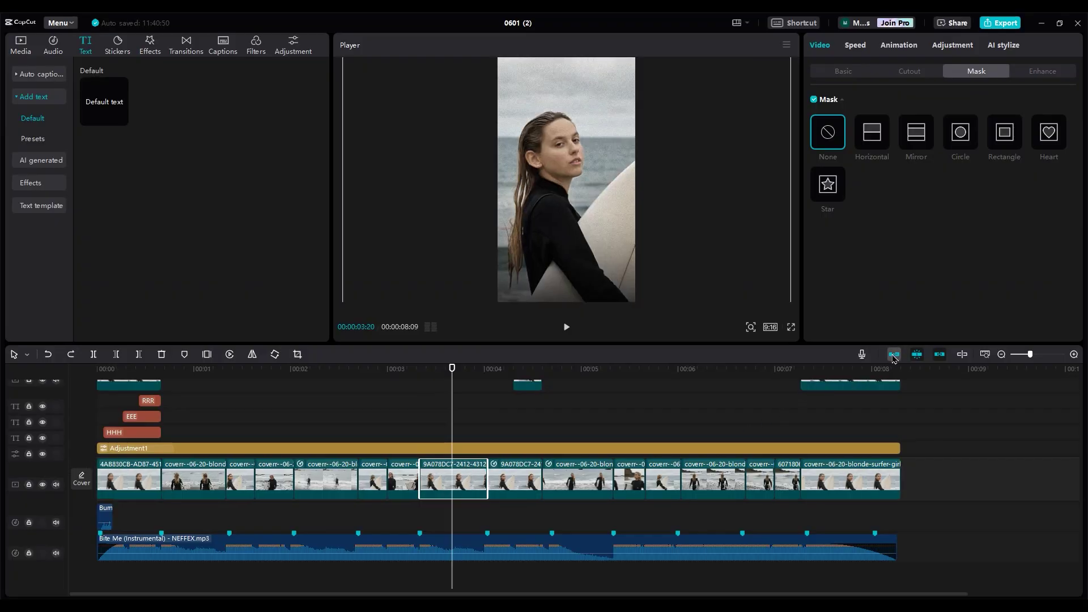
pyautogui.moveTo(422, 471); pyautogui.dragTo(450, 488)
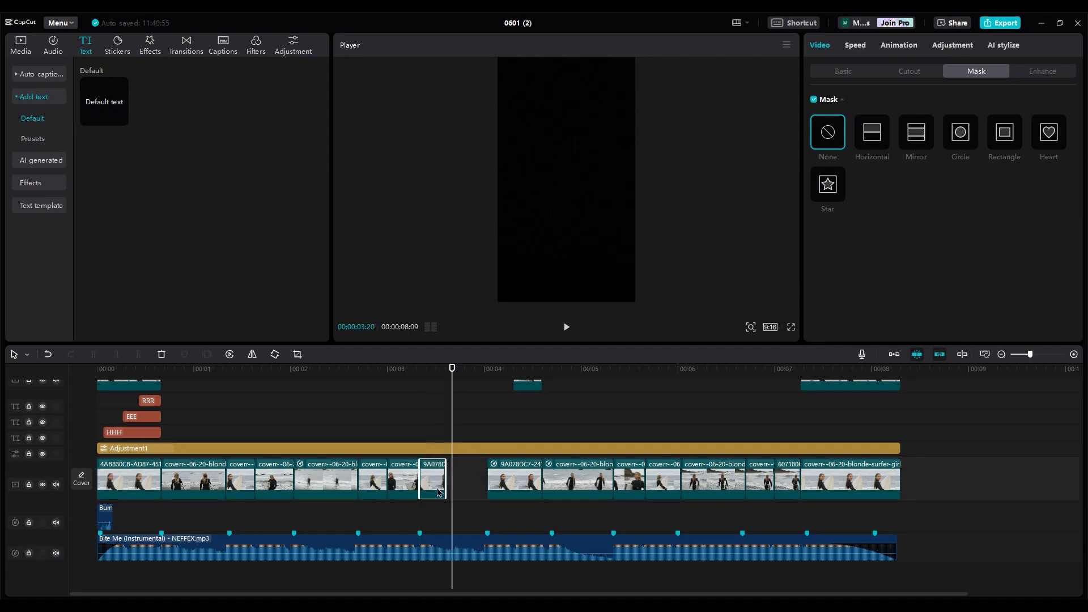
pyautogui.hotkey('ctrl', 'z')
pyautogui.click(402, 411)
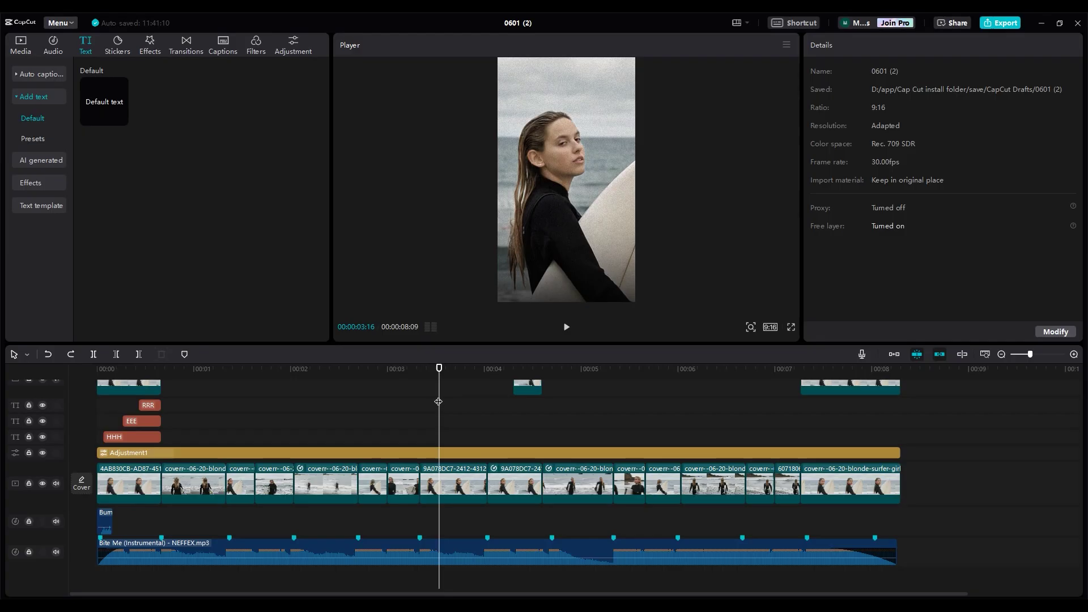
pyautogui.moveTo(420, 374); pyautogui.dragTo(443, 385)
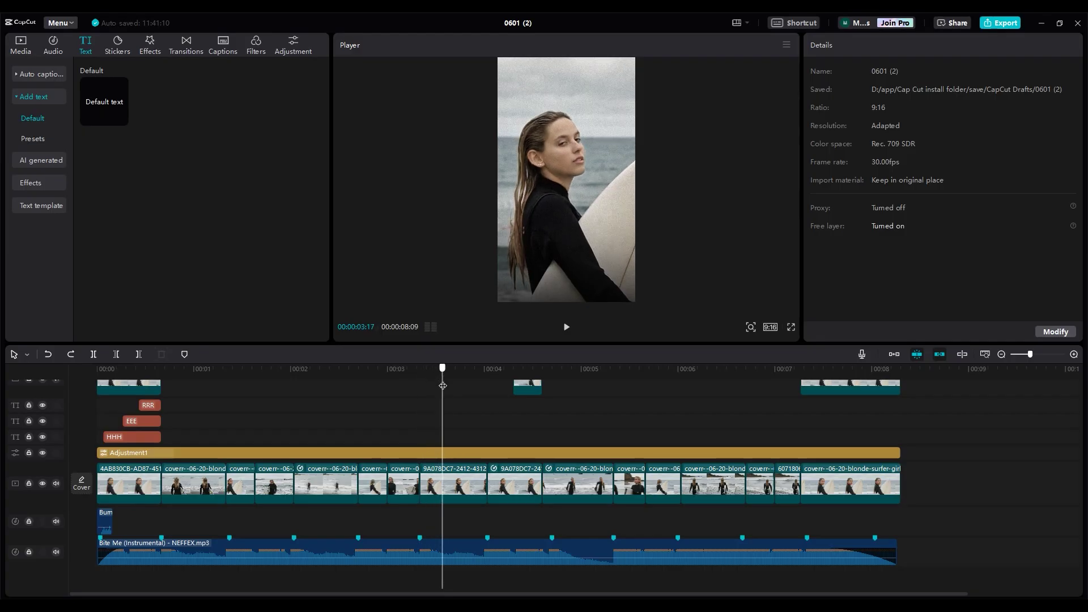
pyautogui.click(449, 484)
# Replace the surfer clip with a different trimmed section of its footage, then play it back.
pyautogui.rightClick(448, 489)
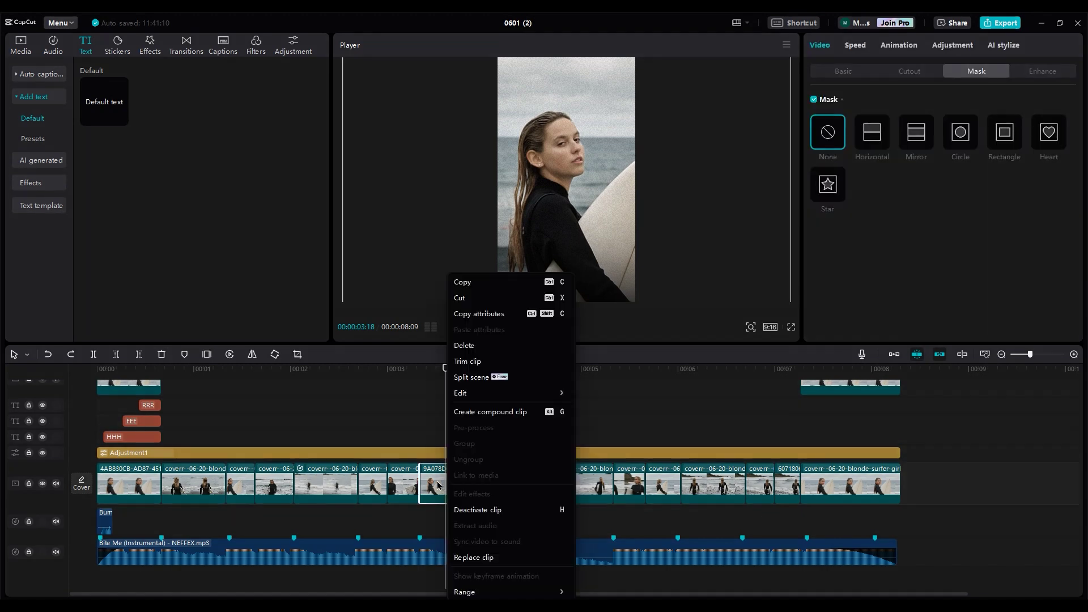
pyautogui.click(468, 362)
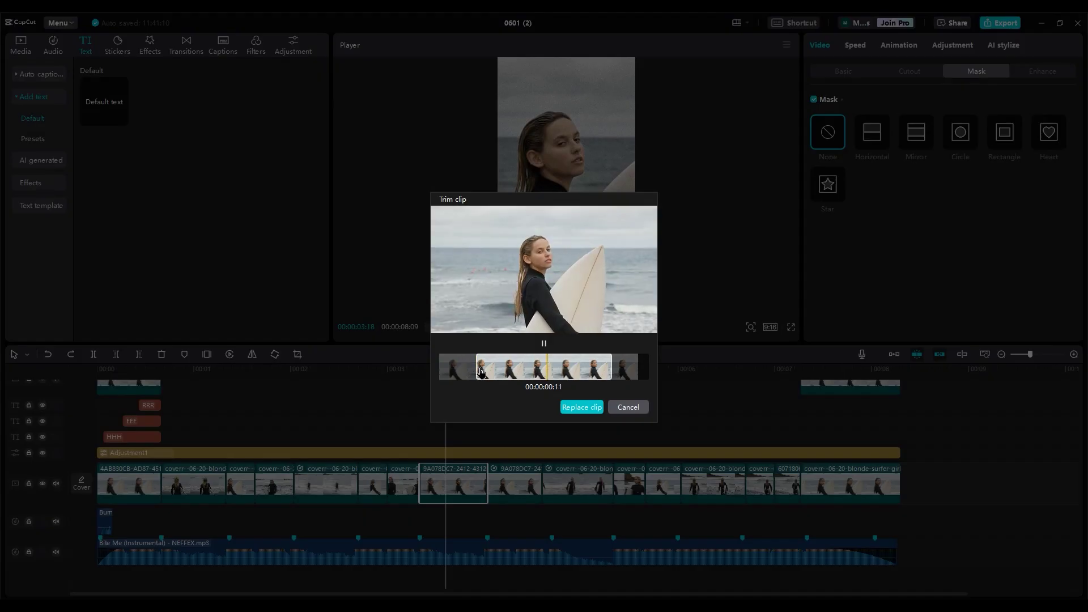
pyautogui.moveTo(463, 379); pyautogui.dragTo(416, 381)
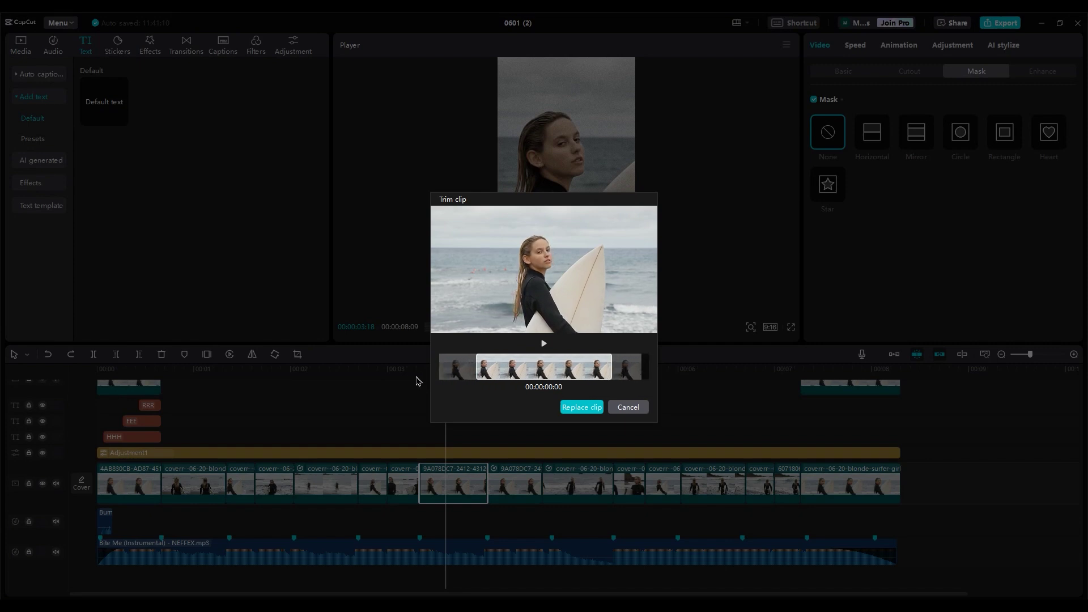
pyautogui.click(584, 408)
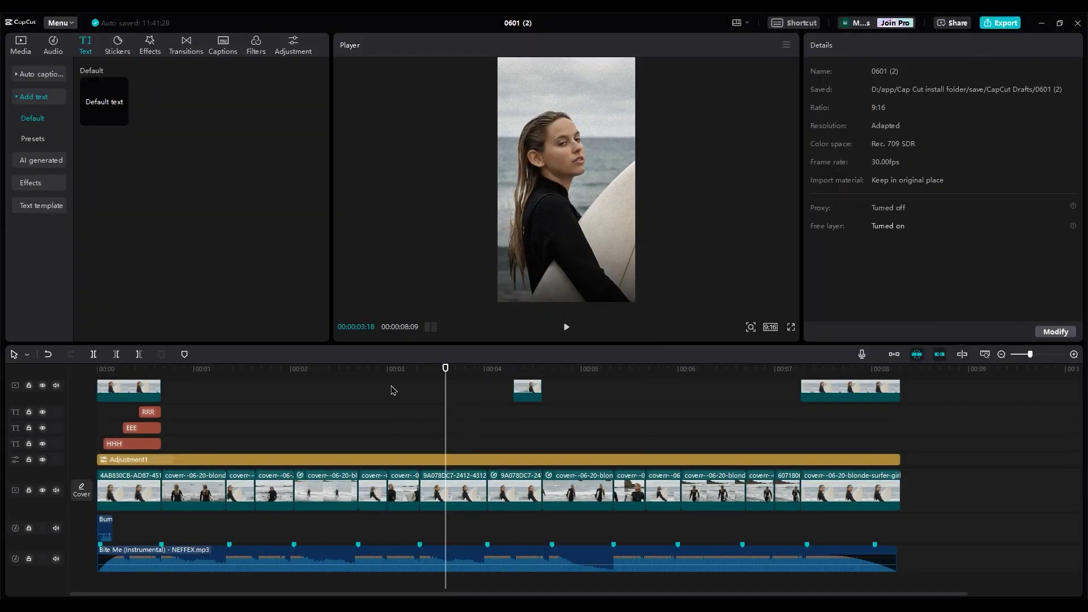
pyautogui.press('space')
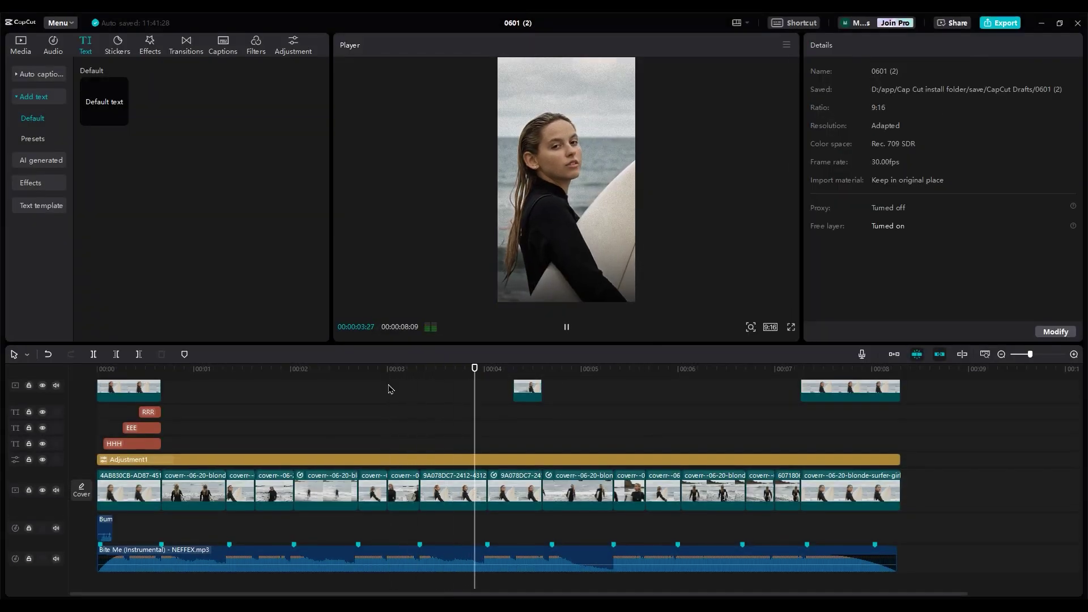
pyautogui.click(394, 386)
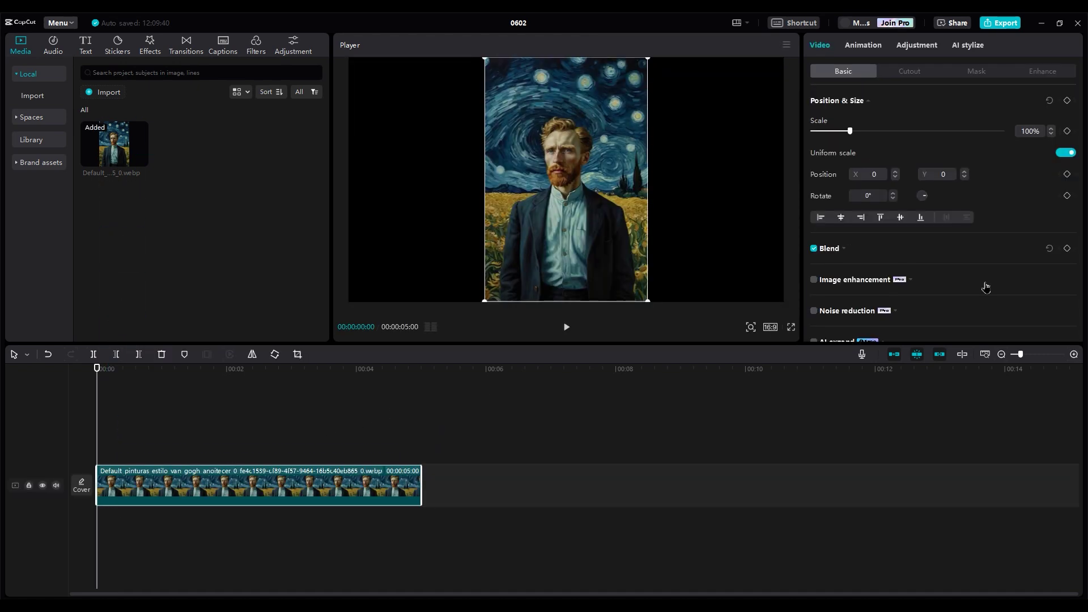
# In Video > Basic, set the portrait's AI expand aspect ratio to 16:9.
pyautogui.scroll(-1, 986, 288)
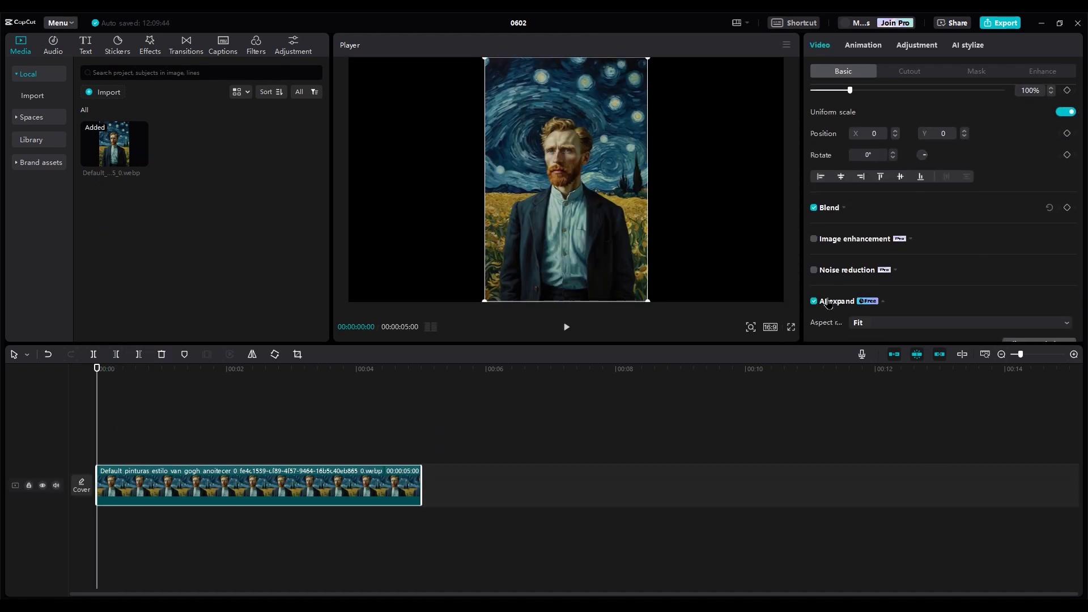
pyautogui.scroll(-2, 912, 289)
pyautogui.click(911, 283)
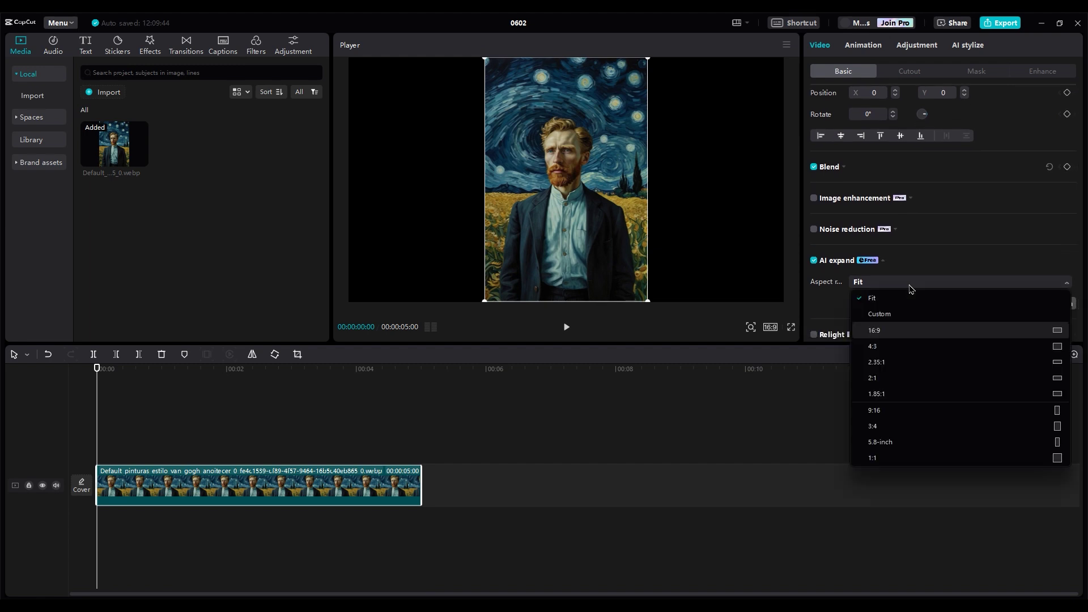
pyautogui.click(914, 331)
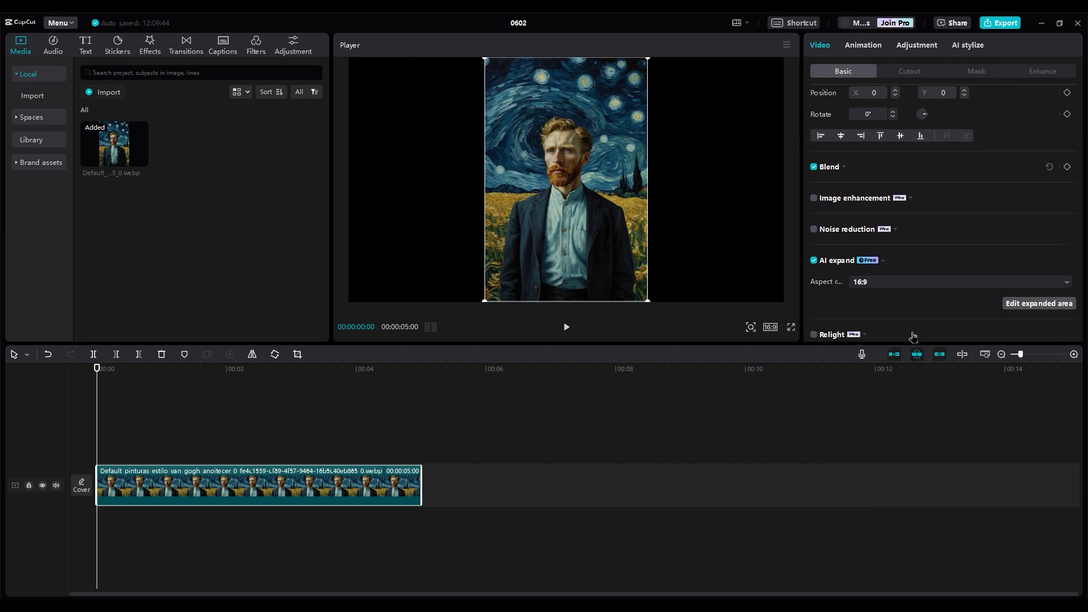
# Generate 16:9 AI expansions of the portrait and apply the fourth result.
pyautogui.click(1021, 306)
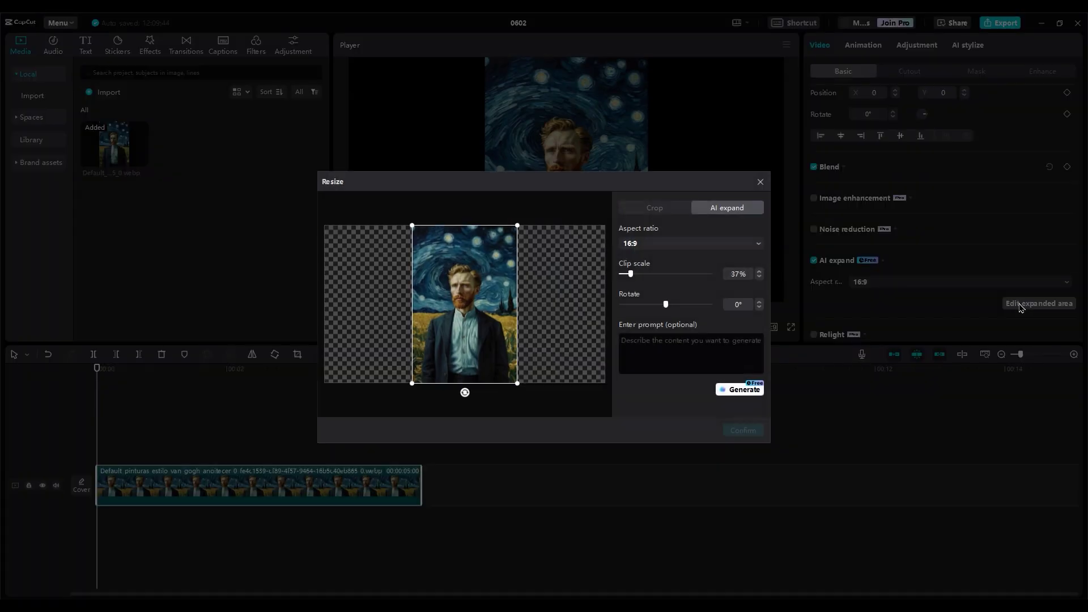
pyautogui.click(733, 388)
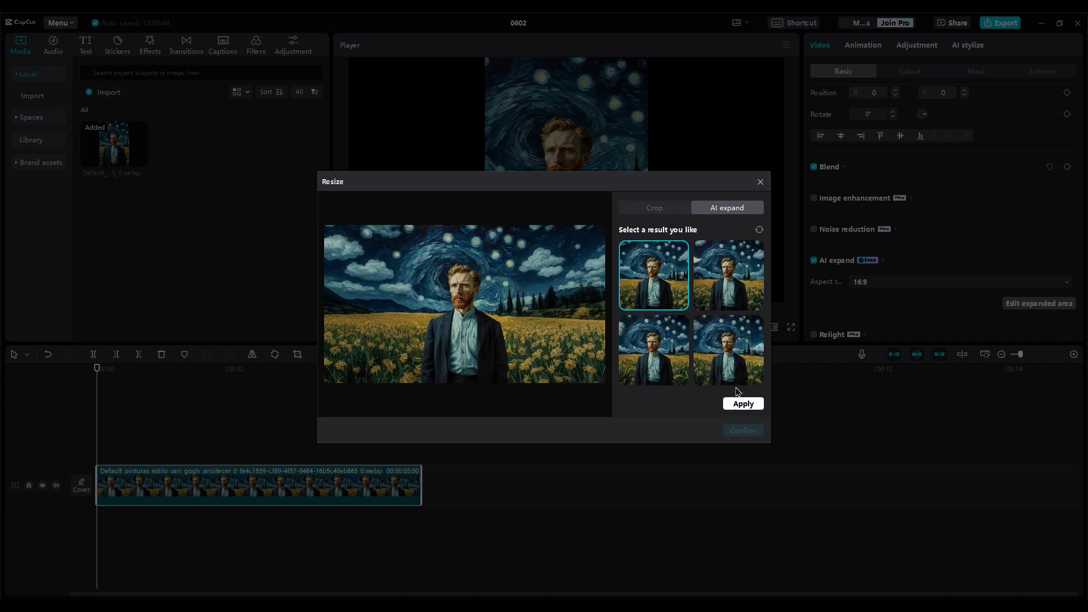
pyautogui.click(727, 366)
pyautogui.click(738, 405)
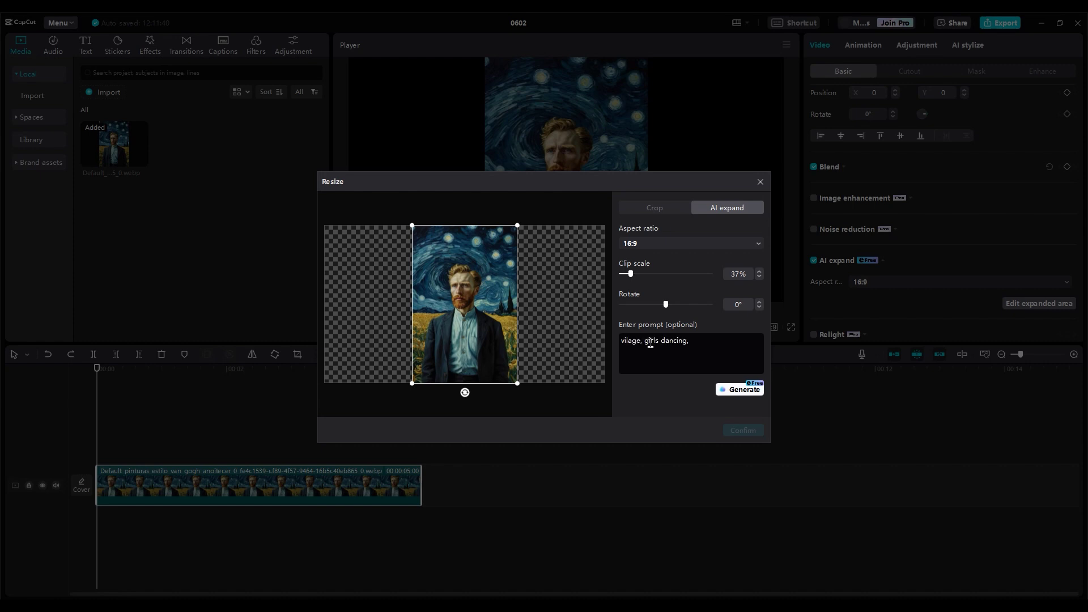
# Generate expansions from the village and dancing girls prompt, then apply and confirm one.
pyautogui.click(740, 390)
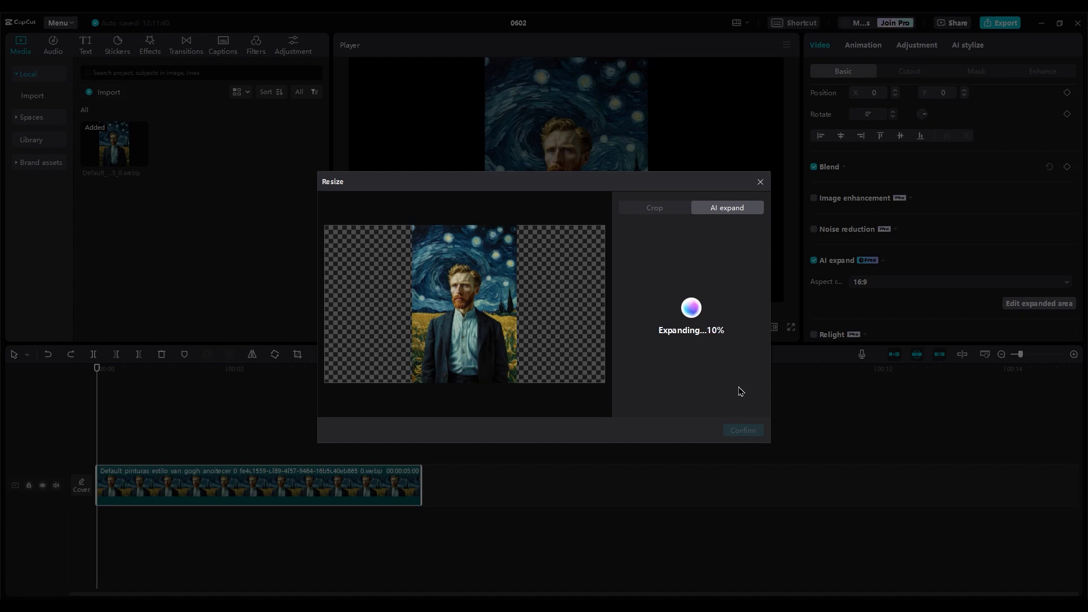
pyautogui.click(723, 294)
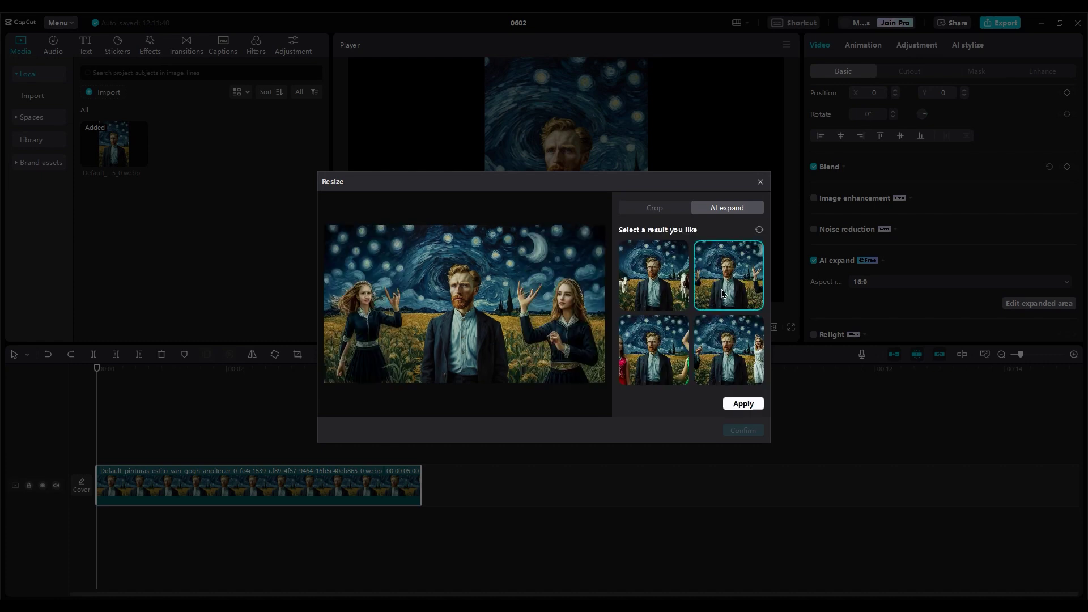
pyautogui.click(654, 275)
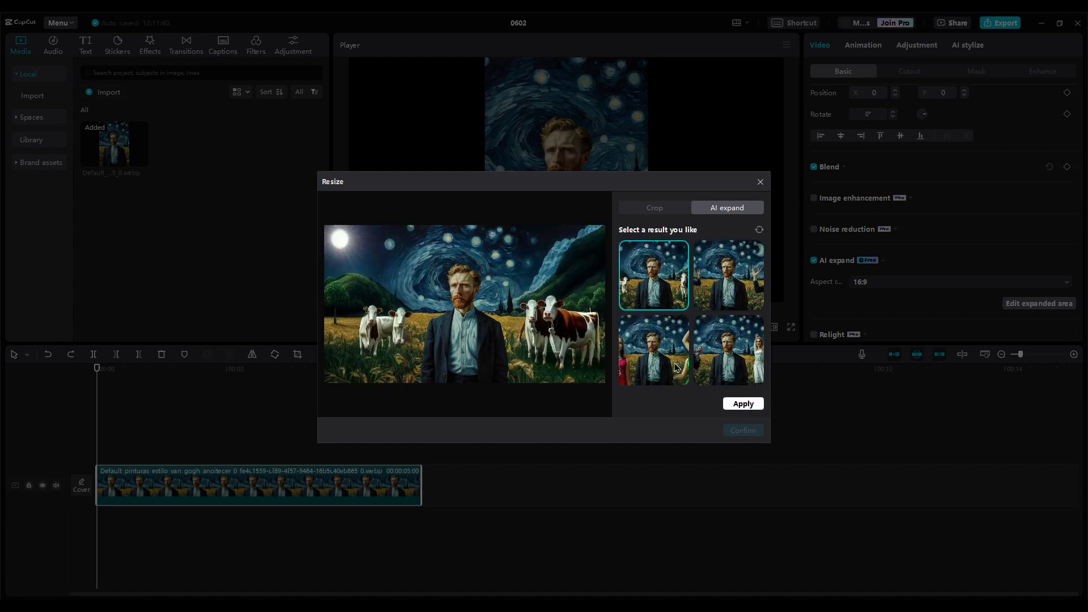
pyautogui.click(676, 367)
pyautogui.click(744, 403)
pyautogui.click(743, 431)
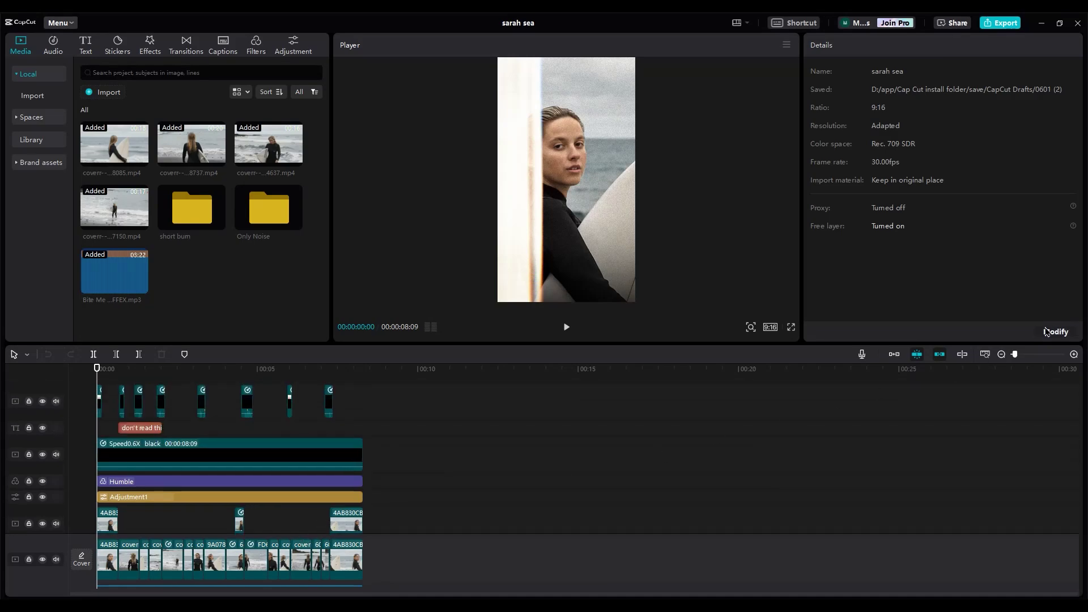
# Set the project's Import material option to Copy to project and save.
pyautogui.click(1055, 331)
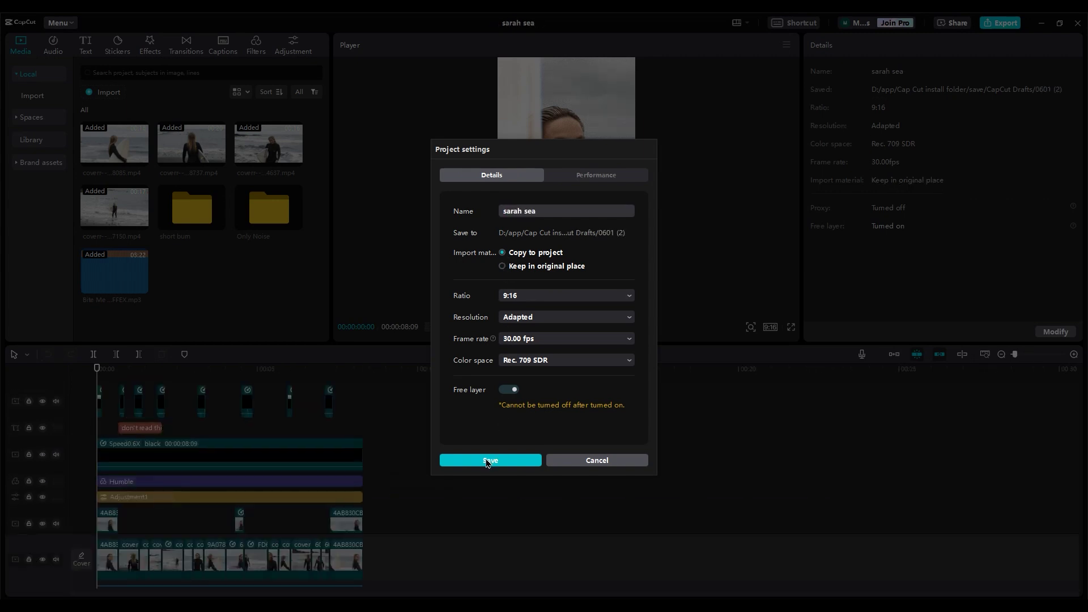
pyautogui.click(487, 461)
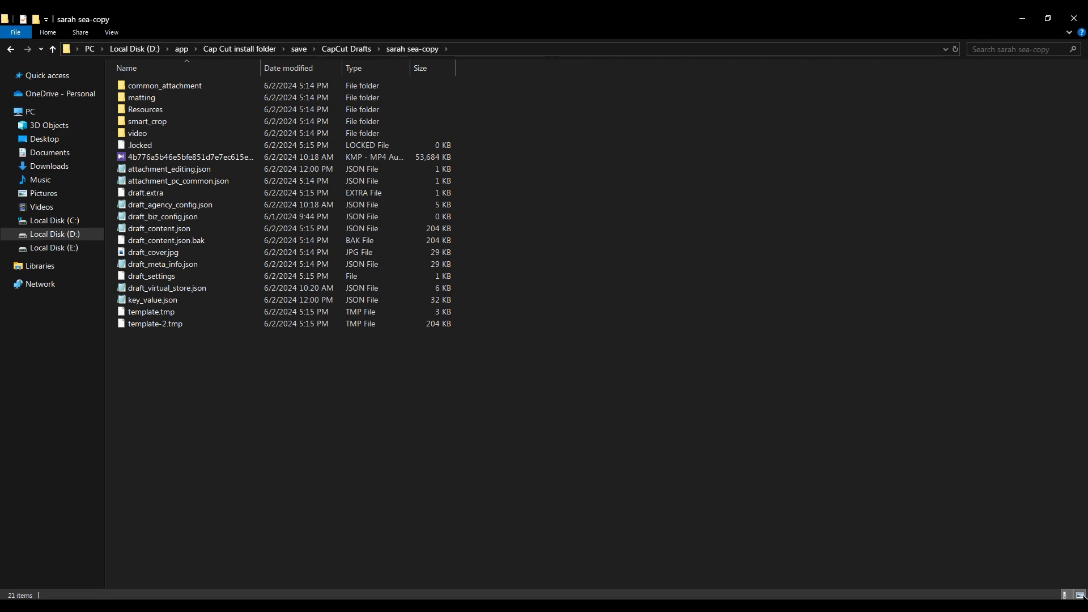
# Switch the sarah sea-copy draft folder to Large icons view.
pyautogui.click(1080, 595)
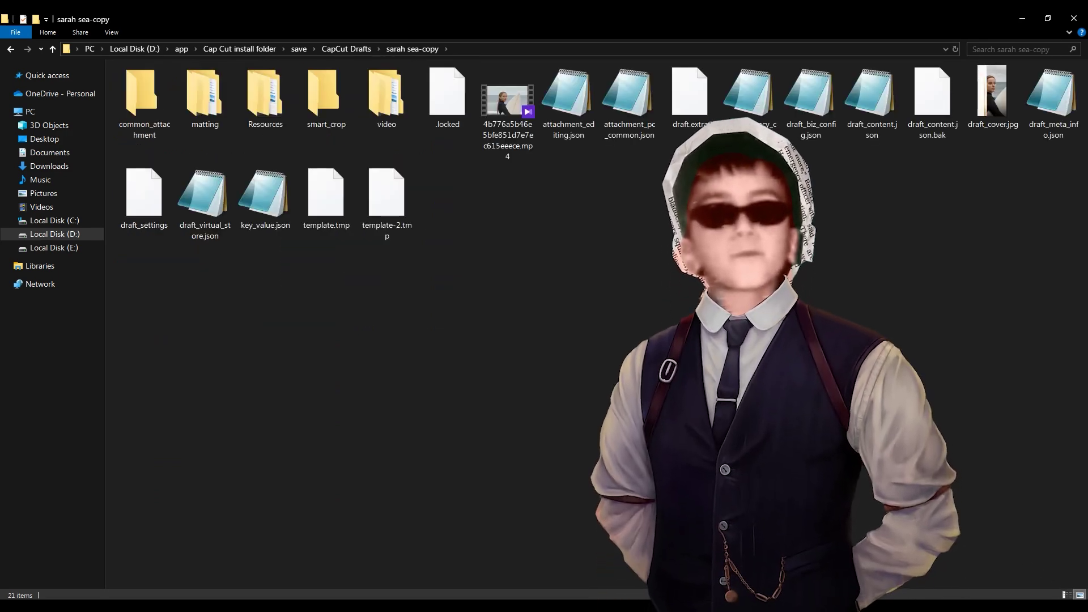